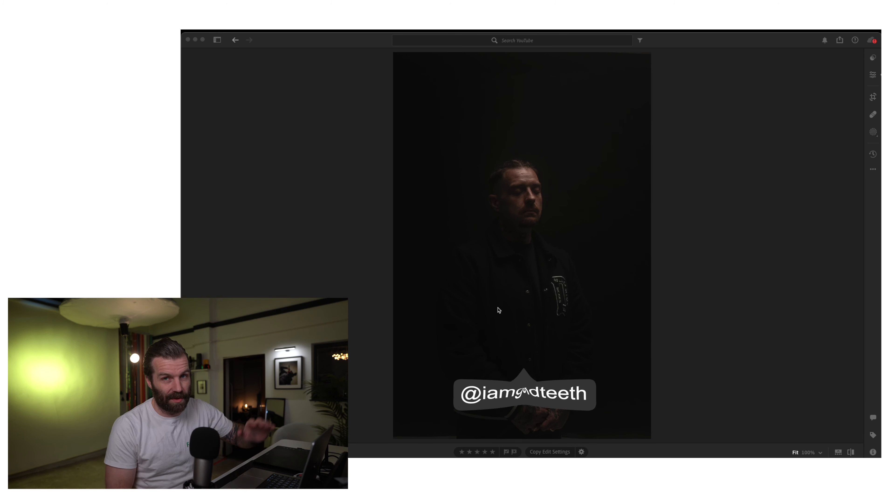
Step: Open the portrait from Lightroom in Photoshop for editing
right_click(498, 309)
click(515, 360)
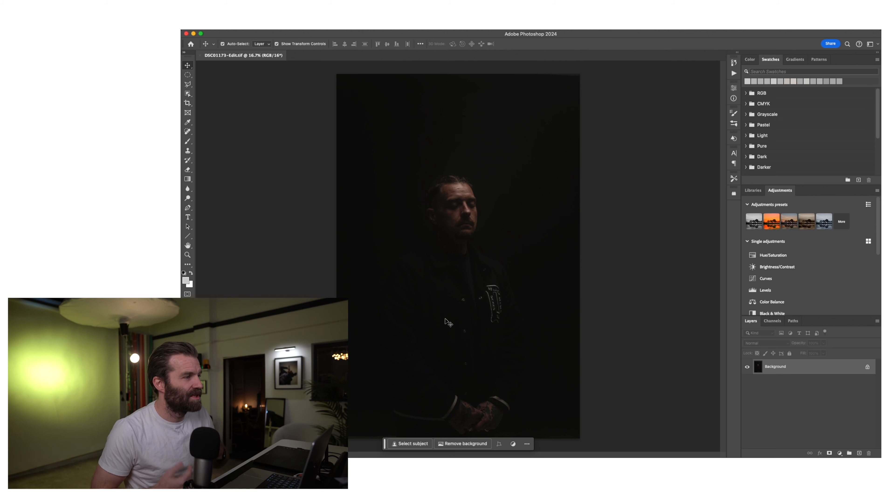
Step: Paint a sampled background black over the uneven lower edge of the portrait with the Brush at 100% opacity
scroll(445, 318, up, 3)
scroll(444, 318, down, 5)
scroll(444, 317, up, 1)
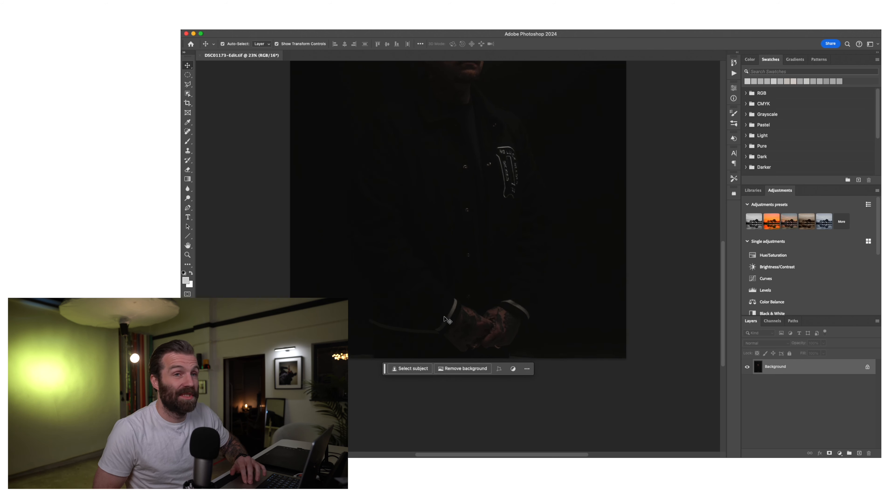
scroll(444, 317, up, 1)
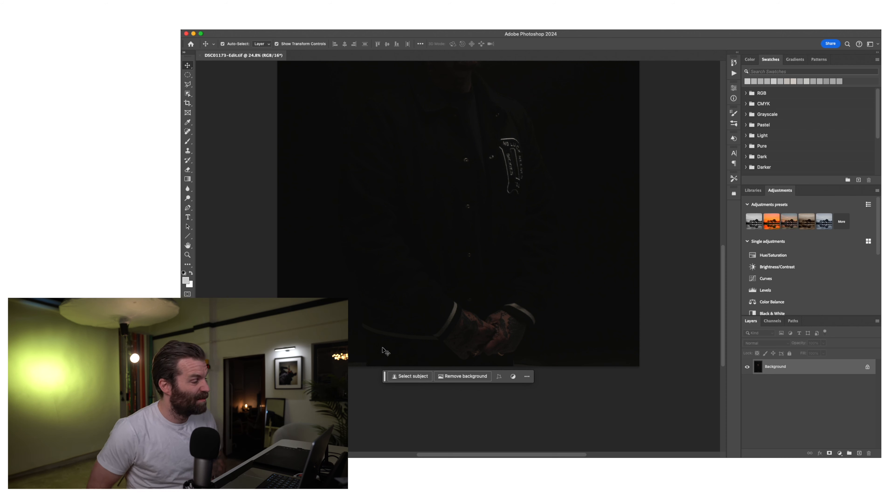
key(b)
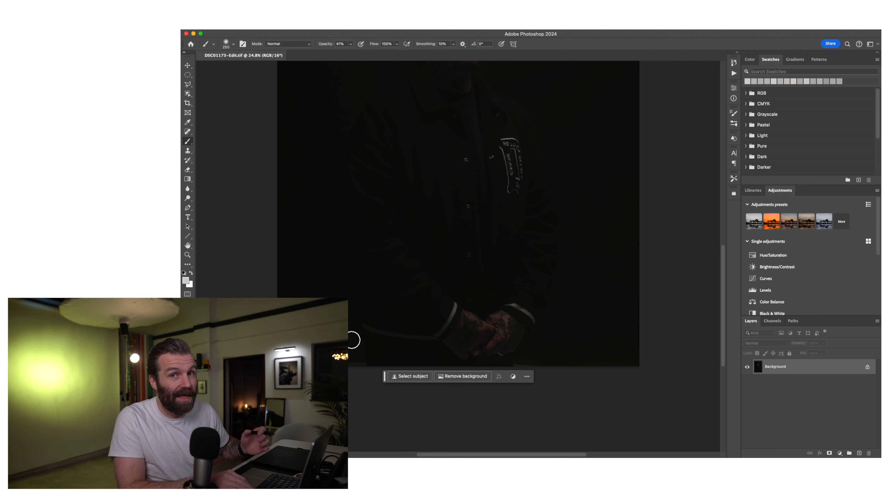
alt+click(352, 340)
drag(352, 306, 357, 359)
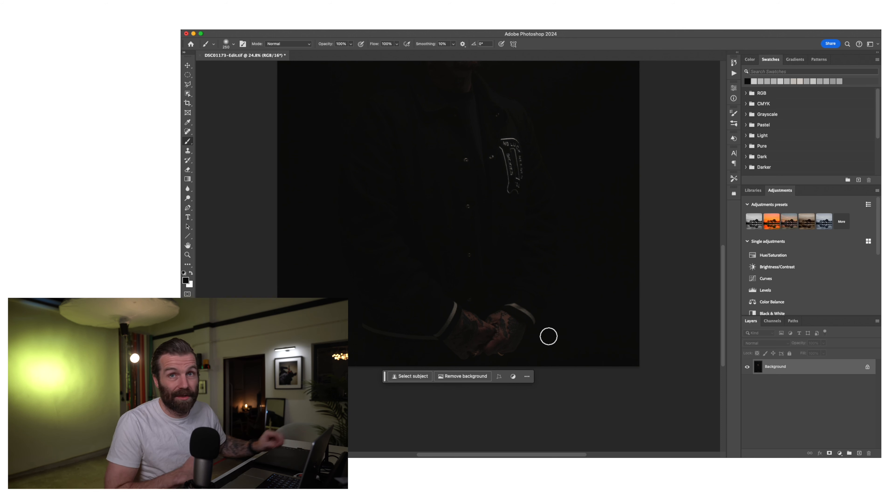
Step: Run the HighPassSkinCorrect action on the portrait
scroll(548, 336, down, 6)
scroll(487, 260, up, 5)
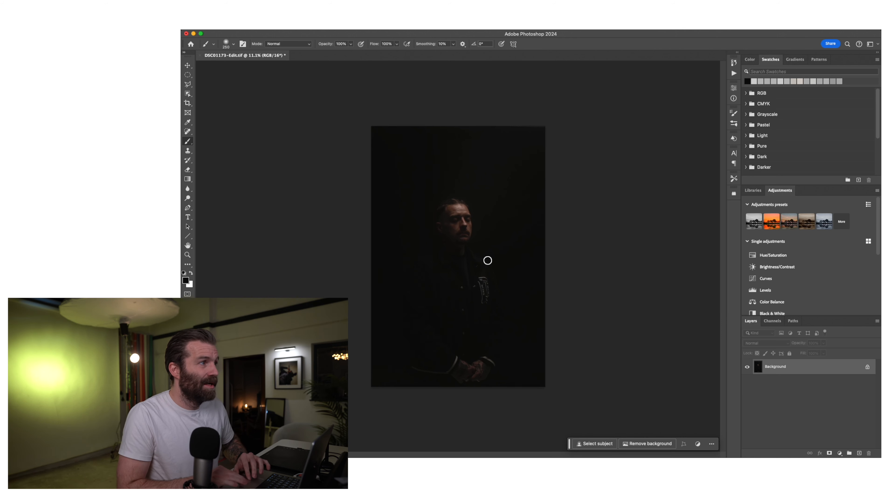
scroll(487, 260, up, 2)
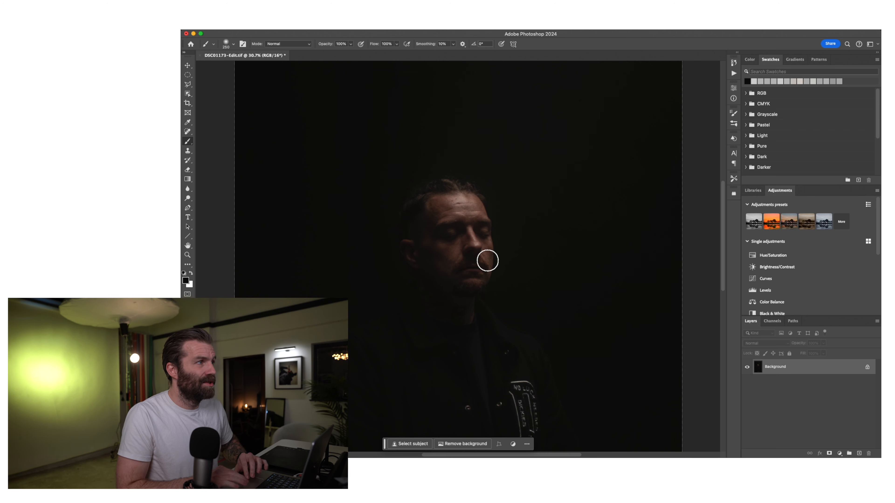
scroll(487, 261, up, 2)
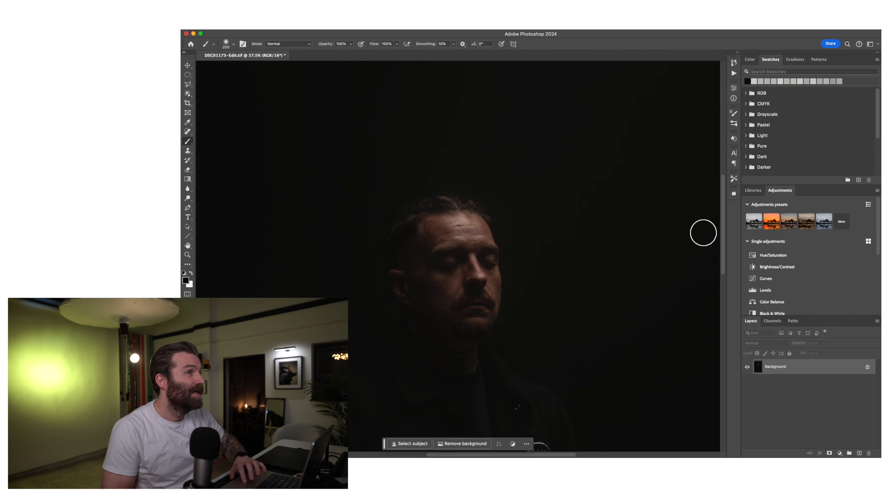
click(734, 74)
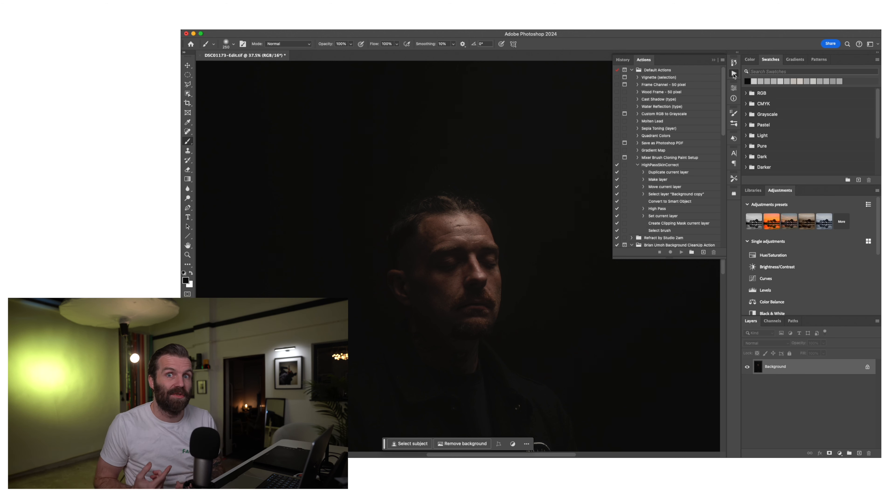
click(666, 166)
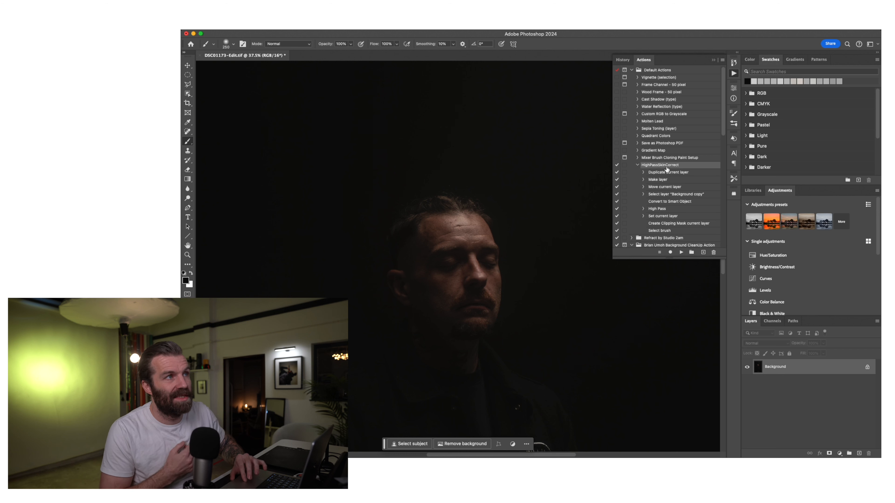
click(681, 253)
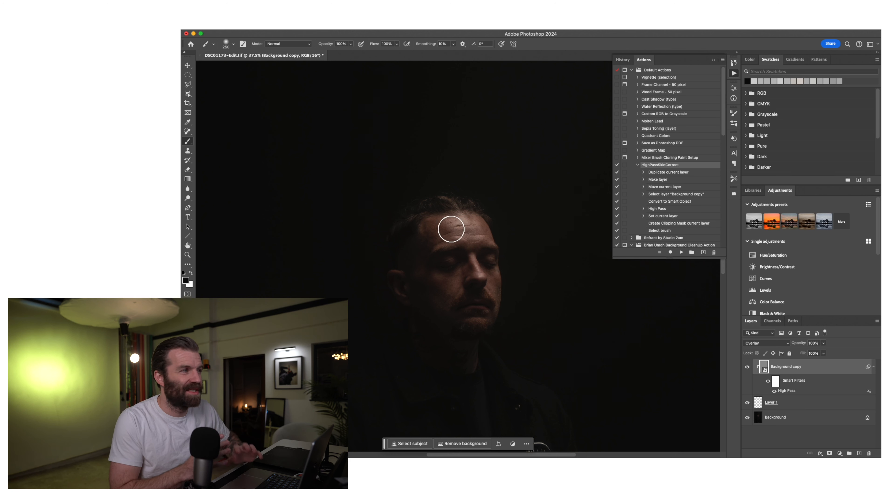
click(735, 74)
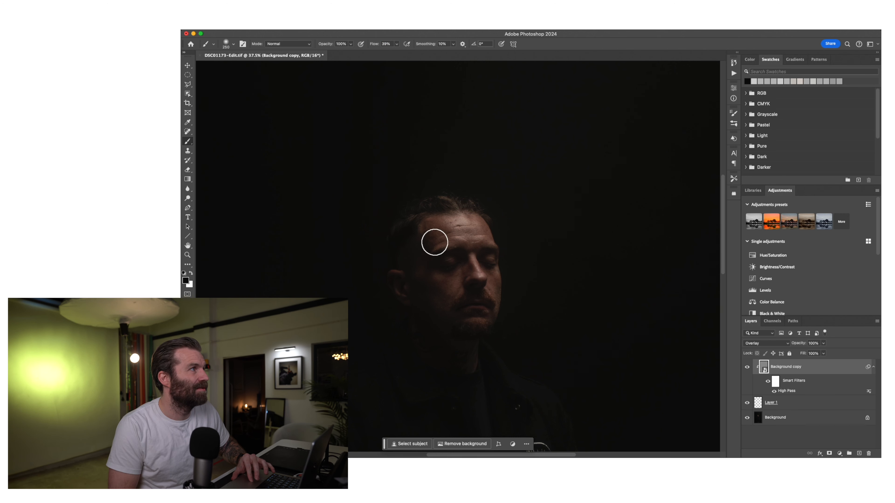
Step: Sample the skin tone from the man's forehead and reduce the brush size to 150
alt+click(444, 221)
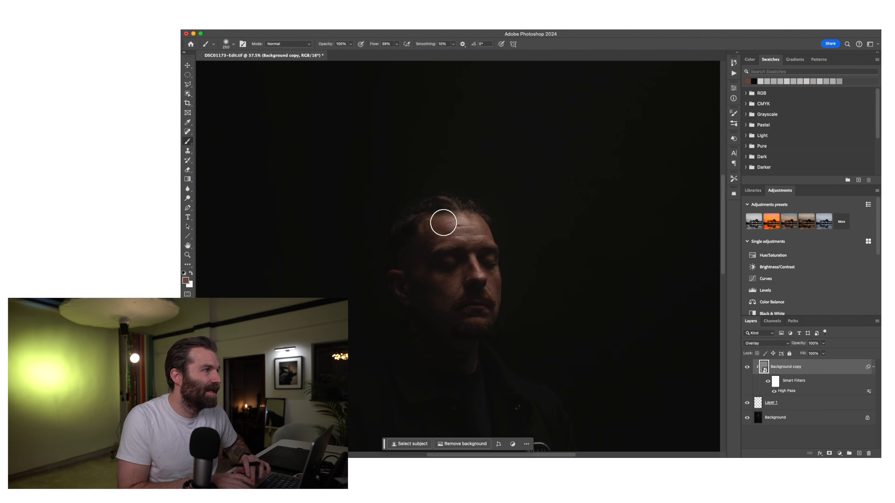
key(bracketleft)
key(bracketleft)
key(bracketleft)
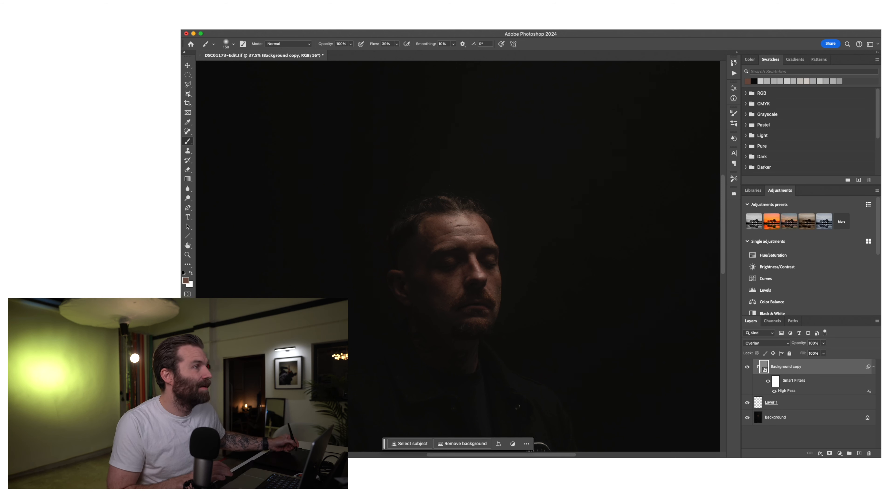
Step: Add a new empty layer above the High Pass layer
key(super+shift+alt+n)
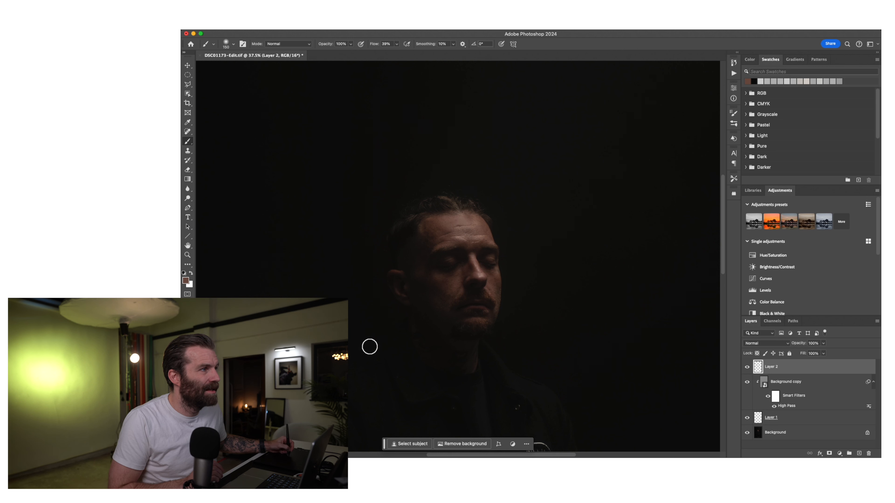
scroll(360, 291, down, 5)
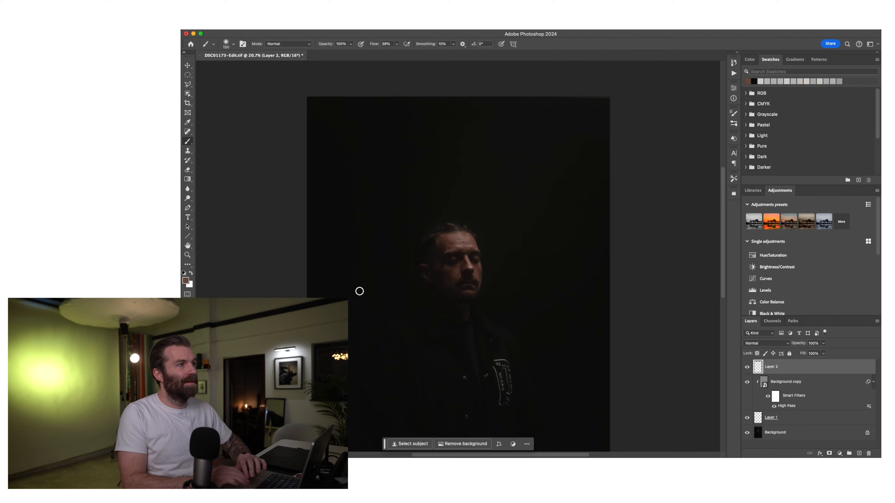
scroll(360, 291, up, 2)
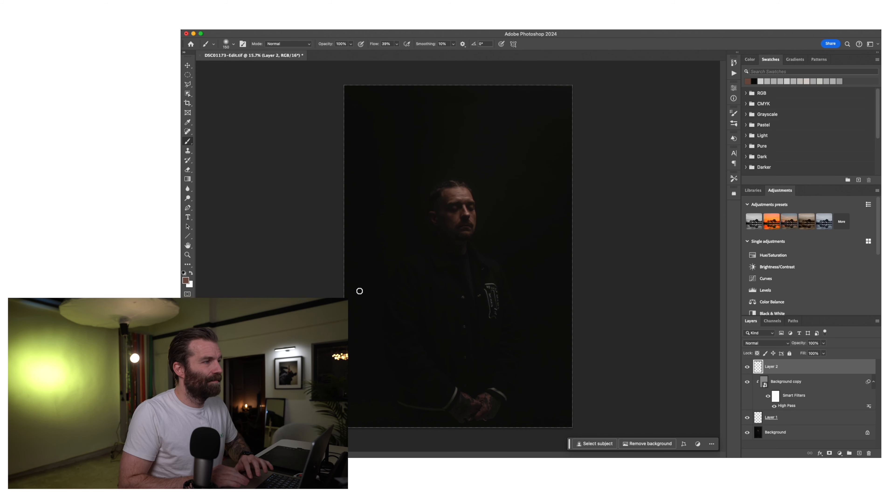
scroll(360, 291, up, 1)
scroll(356, 291, down, 1)
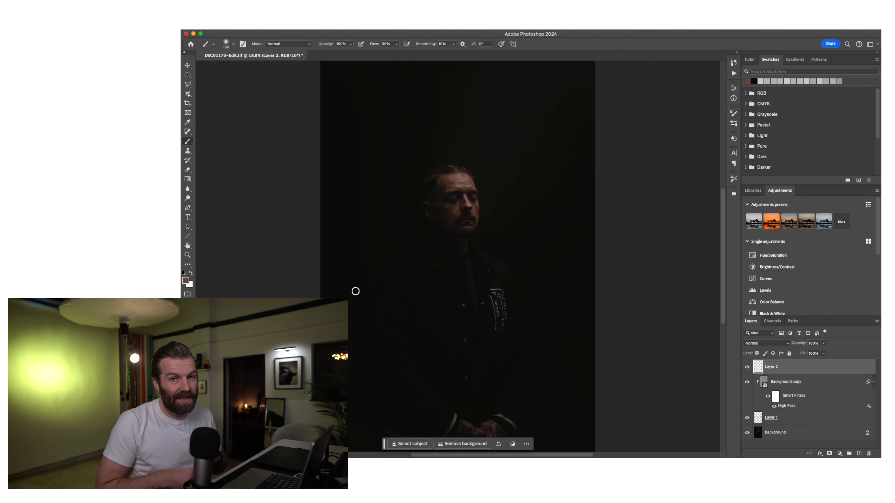
Step: Select the Dodge tool and enlarge its brush to size 200 for working on the head
drag(188, 198, 211, 198)
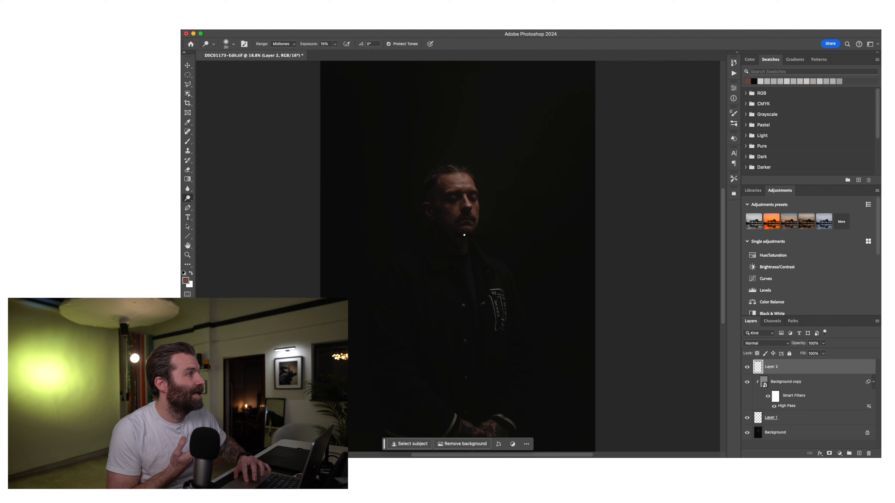
key(bracketright)
key(bracketright)
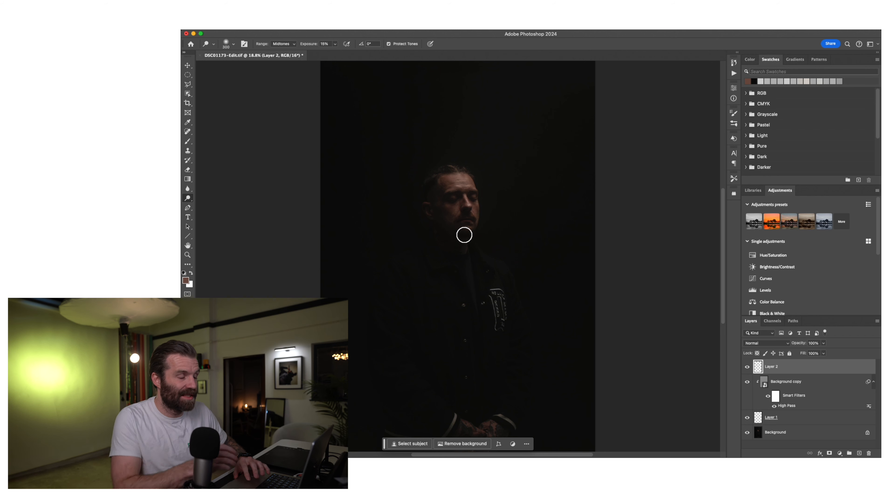
scroll(447, 208, up, 4)
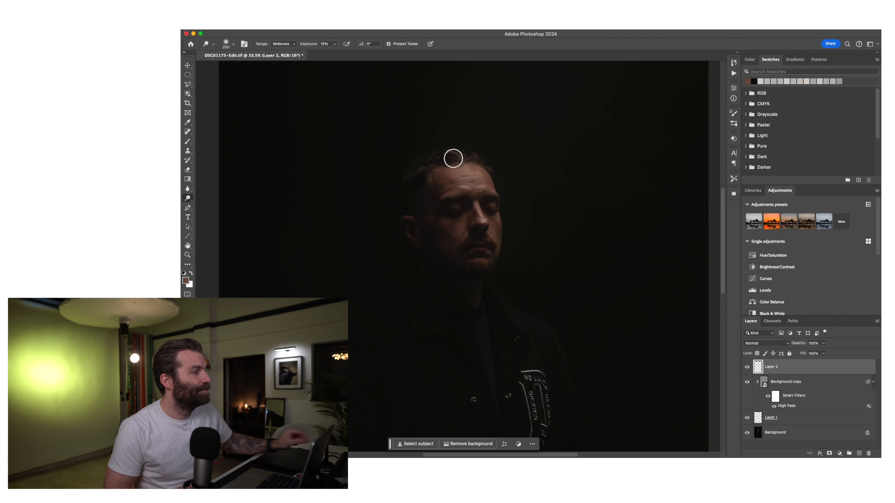
Step: Set the Dodge tool's exposure to 45% and examine the hands, jacket and face for areas to brighten
key(super+0)
scroll(433, 270, up, 5)
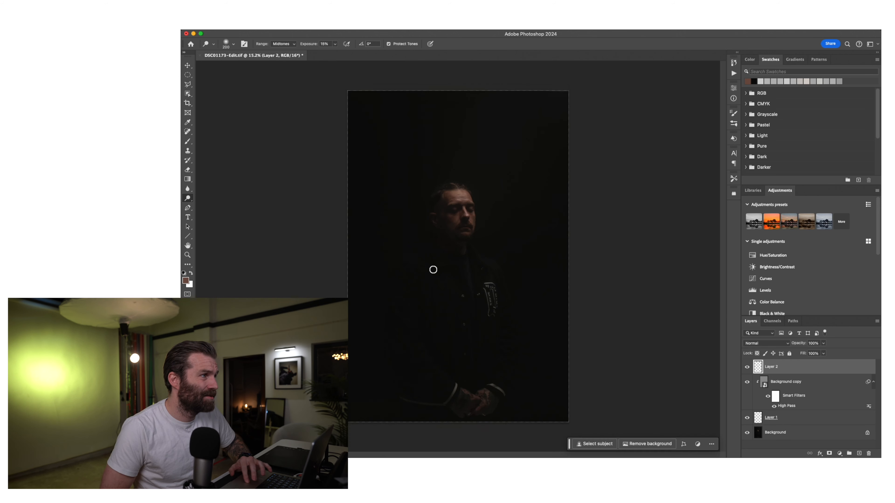
scroll(432, 270, up, 3)
scroll(432, 269, down, 10)
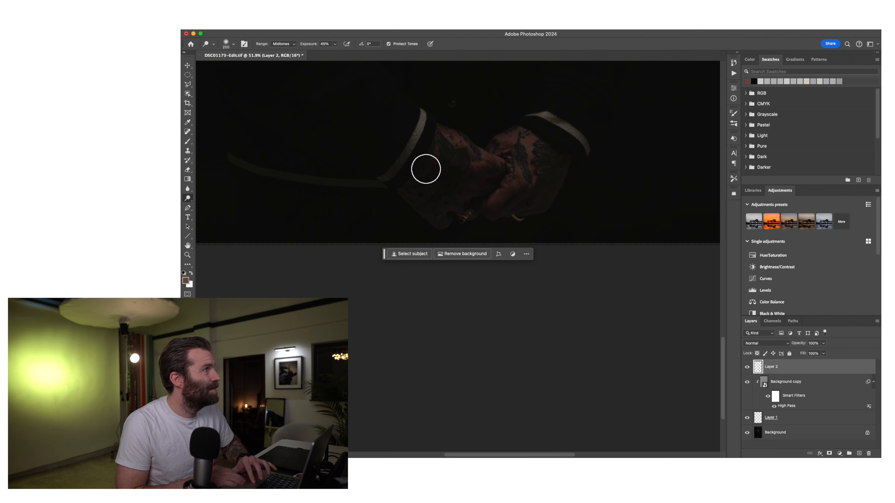
scroll(473, 182, down, 3)
scroll(475, 184, up, 10)
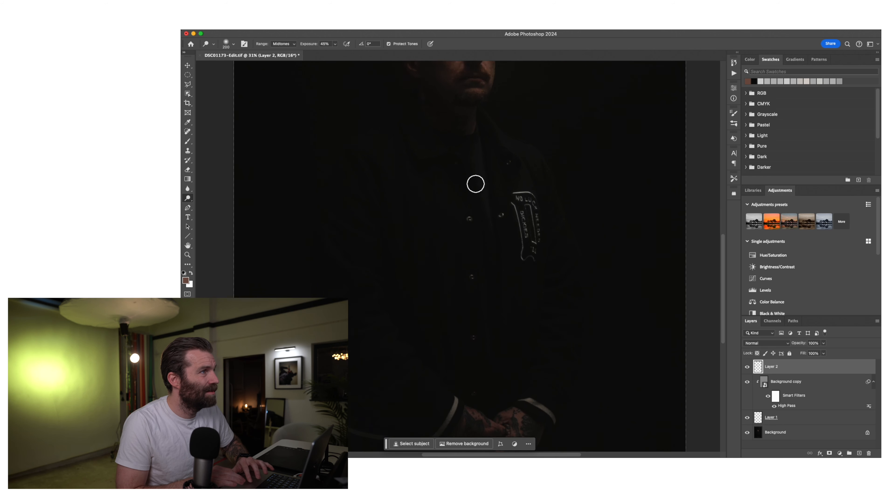
scroll(476, 184, down, 3)
scroll(475, 184, up, 8)
scroll(476, 184, down, 3)
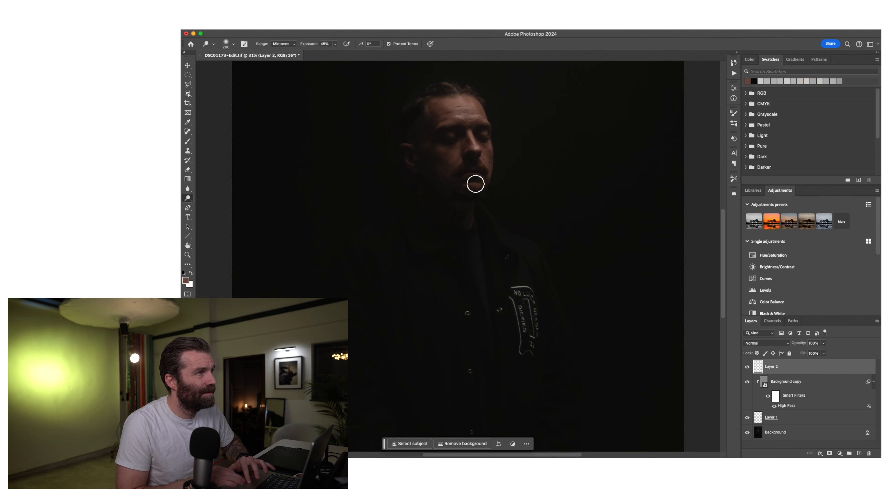
scroll(475, 184, up, 2)
Step: Flatten the image and dodge the midtones of the face and hands at 45% exposure
right_click(784, 364)
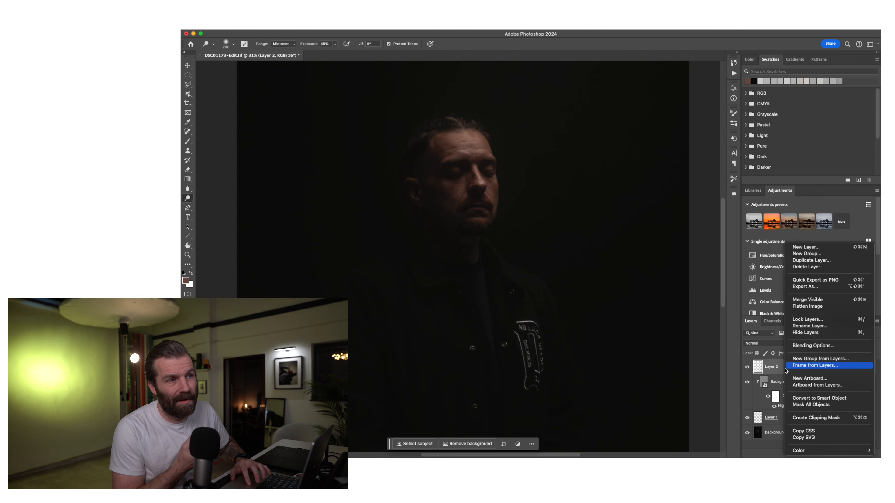
click(801, 306)
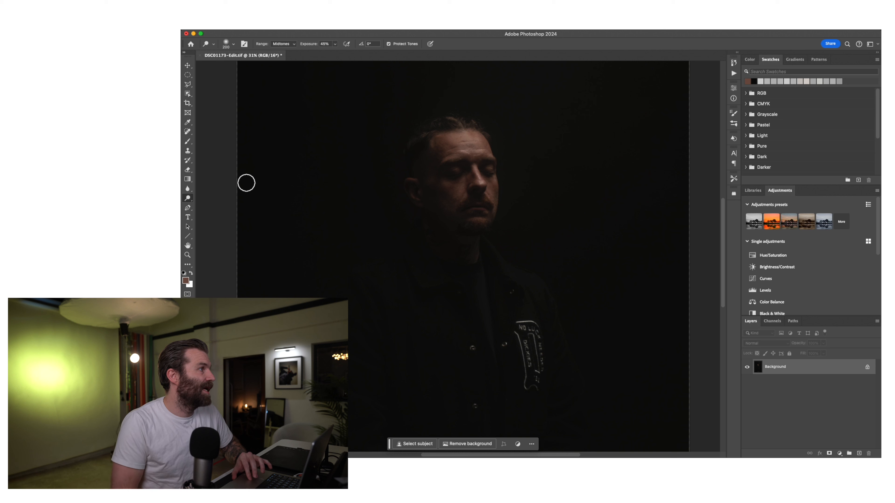
right_click(189, 198)
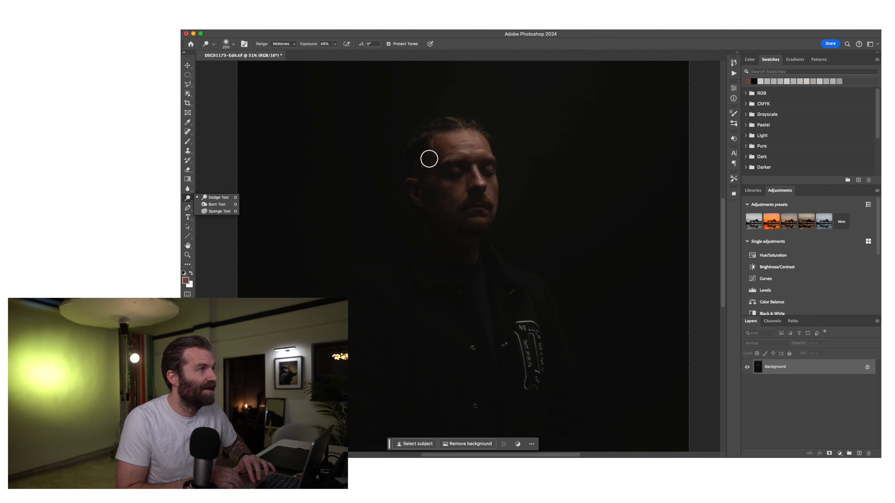
click(415, 174)
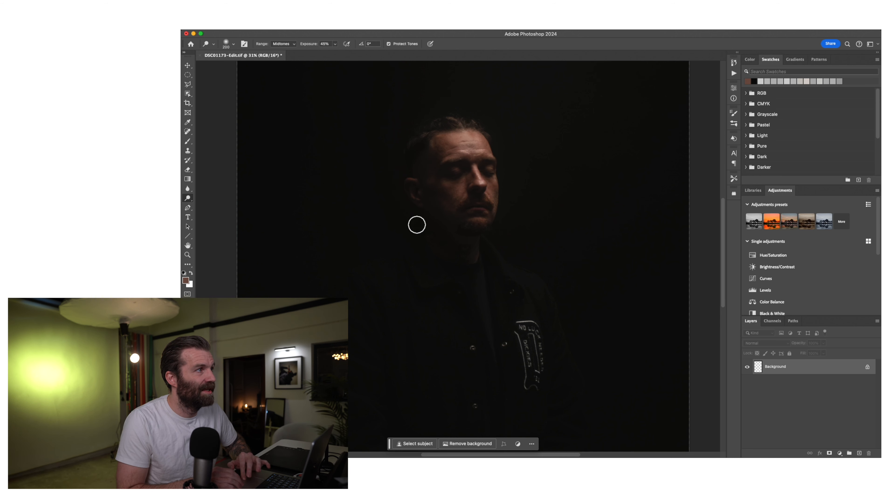
scroll(439, 235, down, 8)
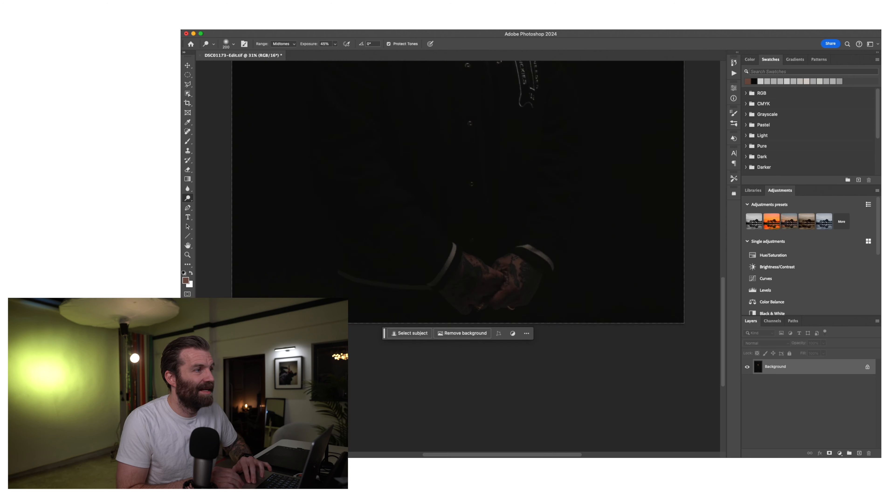
scroll(496, 248, up, 5)
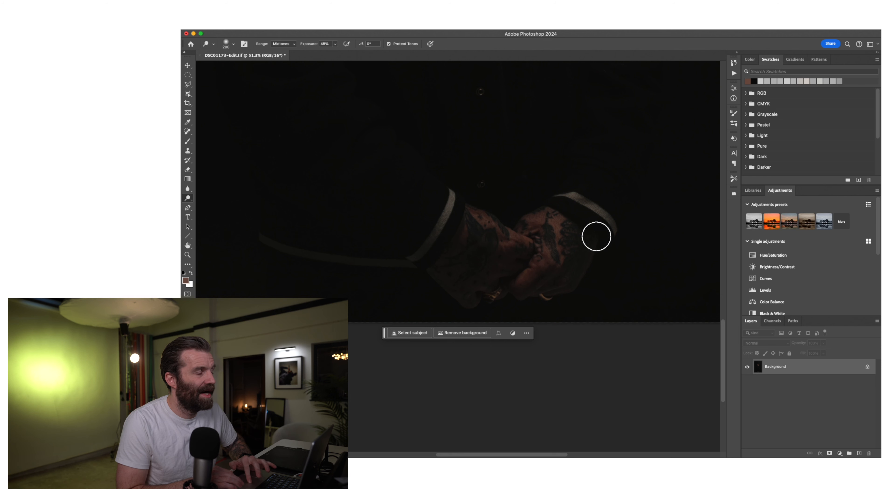
Step: Select the Burn tool with the Midtones range at 50% exposure and reduce its brush size to 100
right_click(188, 199)
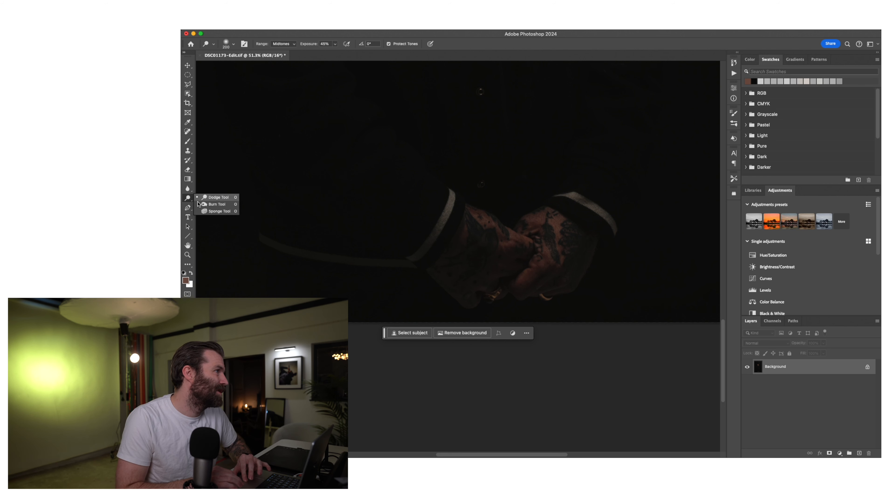
click(212, 204)
key(bracketleft)
key(bracketleft)
key(bracketleft)
key(bracketleft)
key(bracketleft)
key(bracketleft)
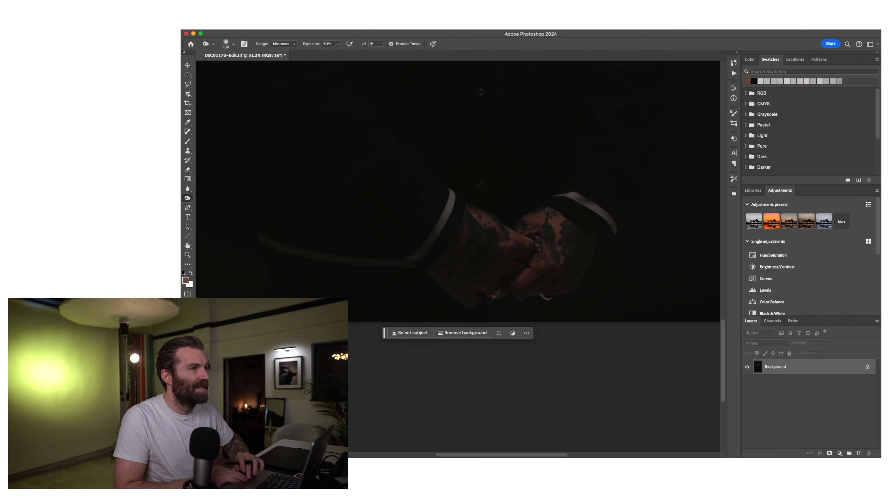
scroll(472, 225, down, 3)
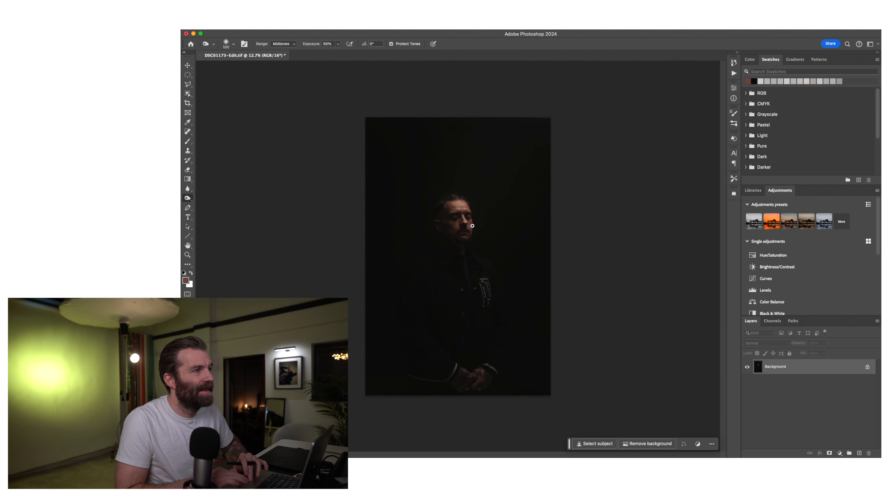
scroll(472, 226, up, 6)
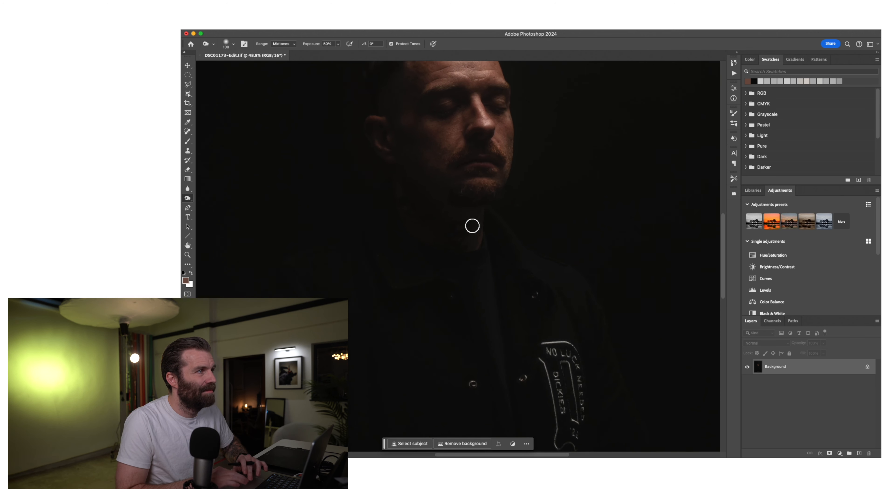
Step: Enlarge the Burn tool's brush to size 175 for working on the shadow side of the face
scroll(472, 226, up, 3)
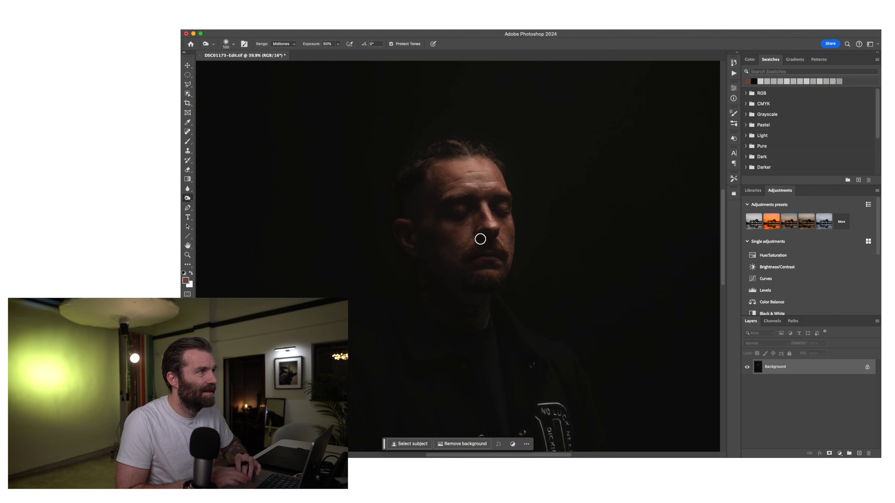
scroll(481, 239, down, 1)
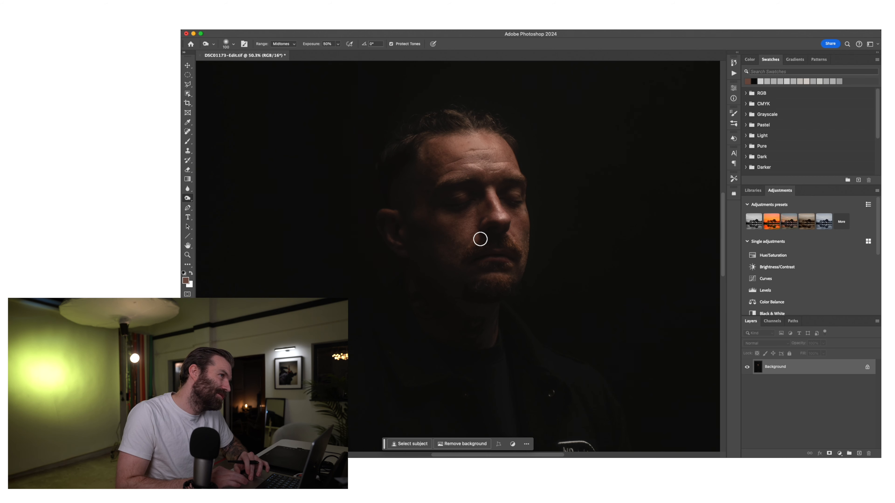
key(bracketright)
key(bracketright)
key(bracketright)
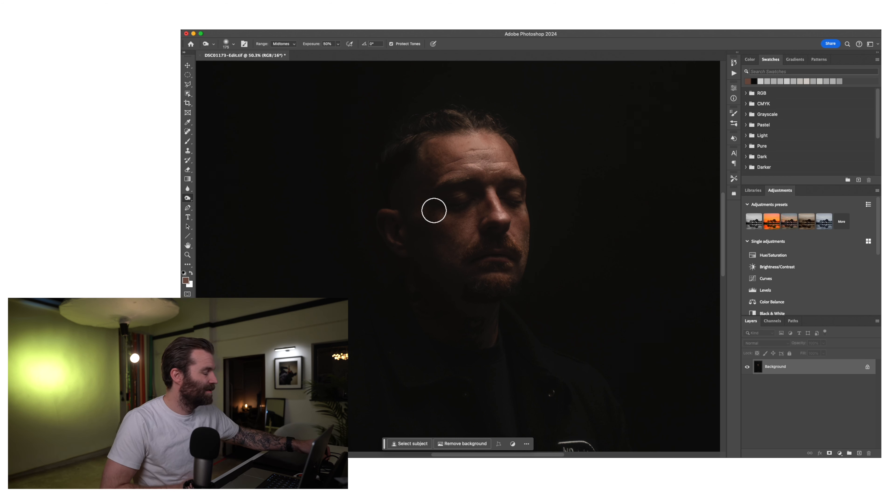
Step: Save the retouched portrait DSC01173-Edit.tif with the whole image in view and switch to Lightroom
scroll(433, 210, down, 5)
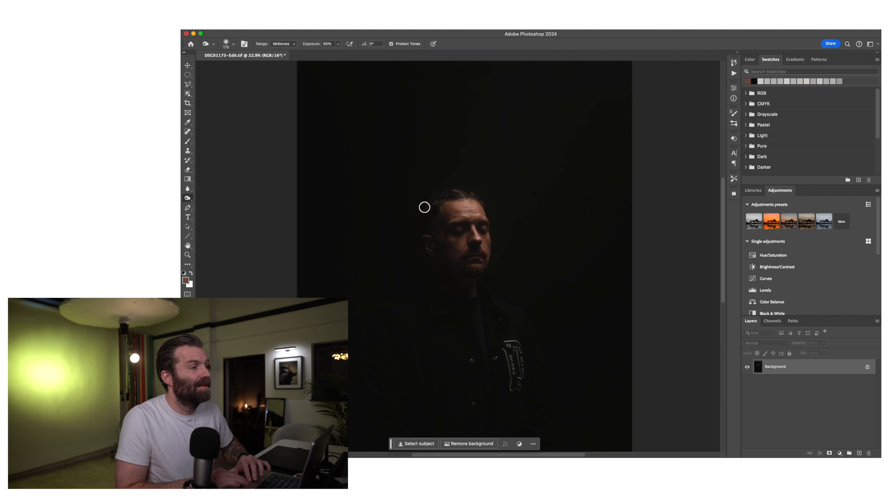
scroll(419, 201, down, 4)
scroll(419, 201, up, 2)
scroll(418, 201, down, 1)
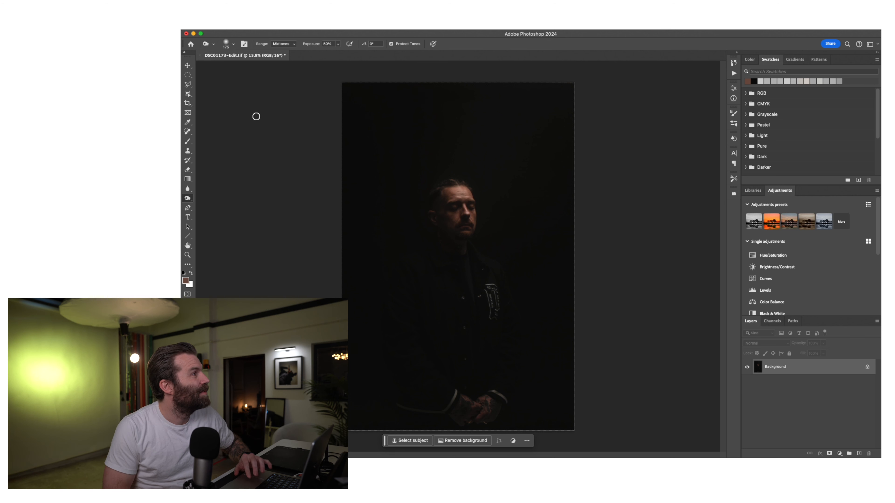
key(super+s)
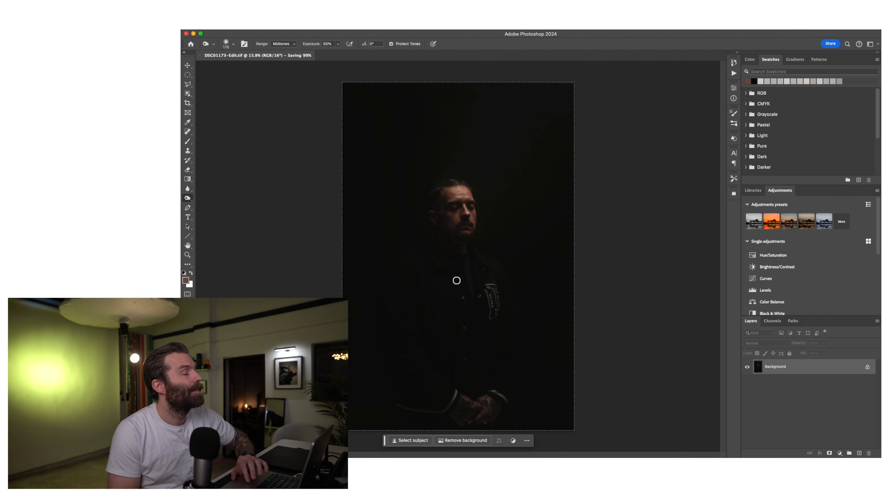
key(super+Tab)
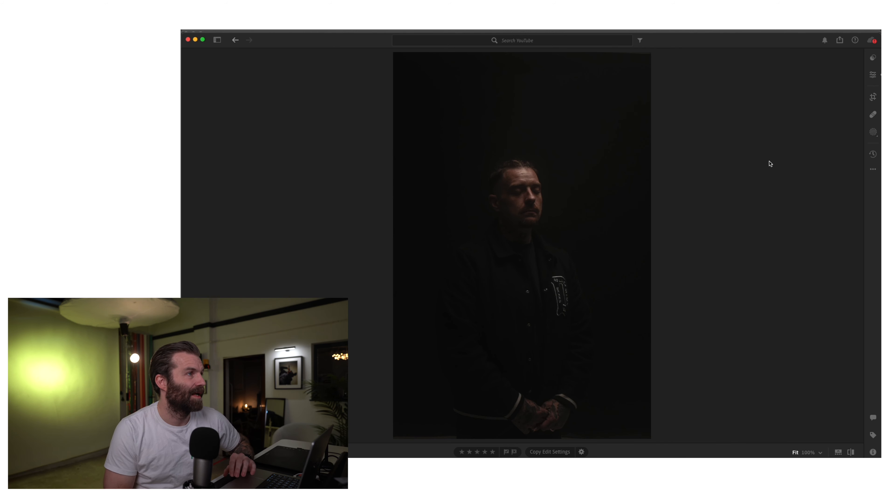